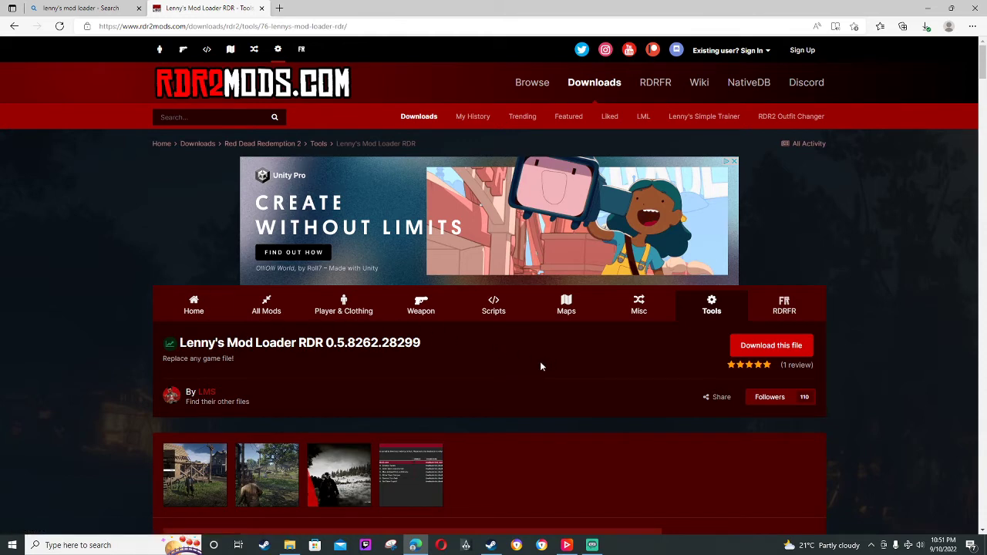
- Request the Lenny's Mod Loader RDR download, and open the extracted lml_rdr_beta_10_1 folder in Downloads in File Explorer
click(771, 351)
click(290, 545)
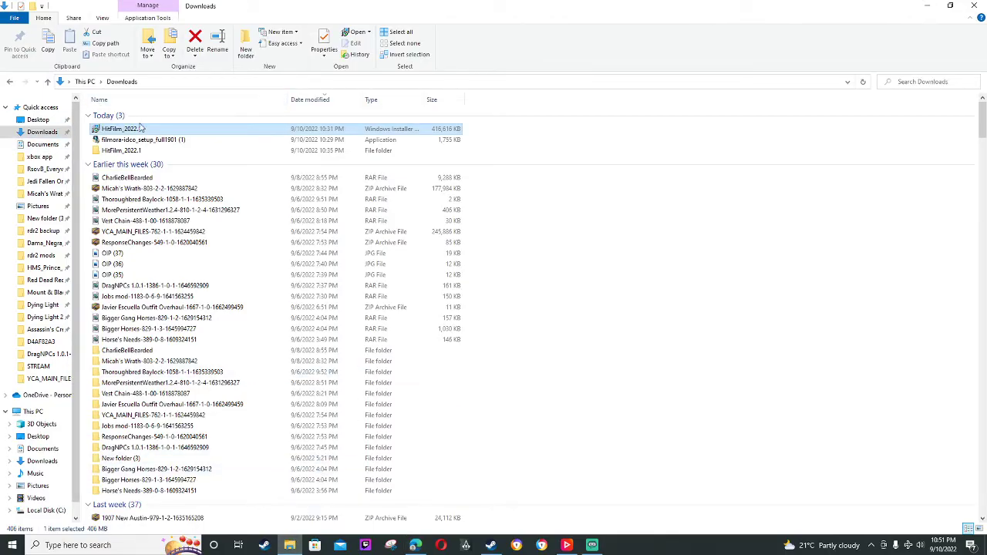
scroll(141, 128, down, 5)
scroll(185, 148, down, 2)
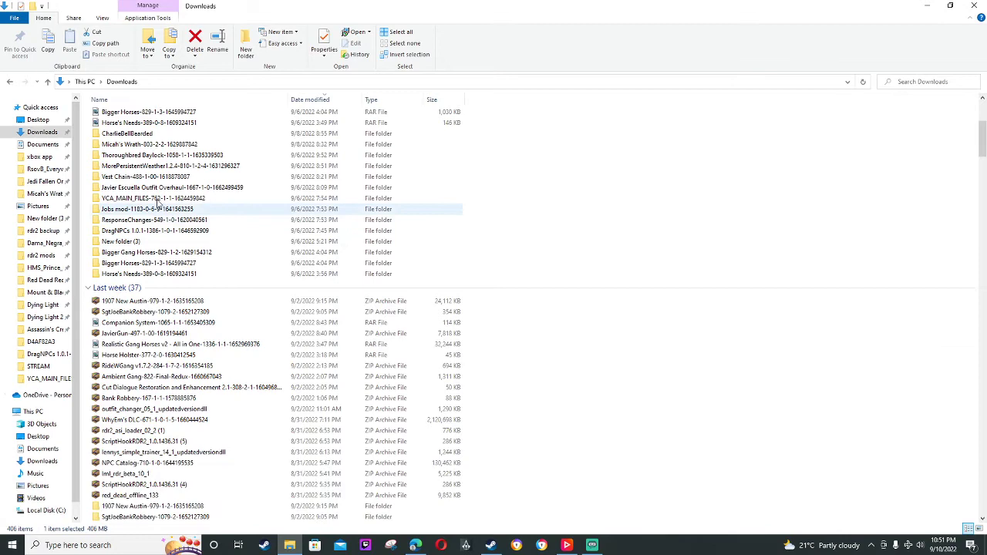
scroll(245, 287, down, 10)
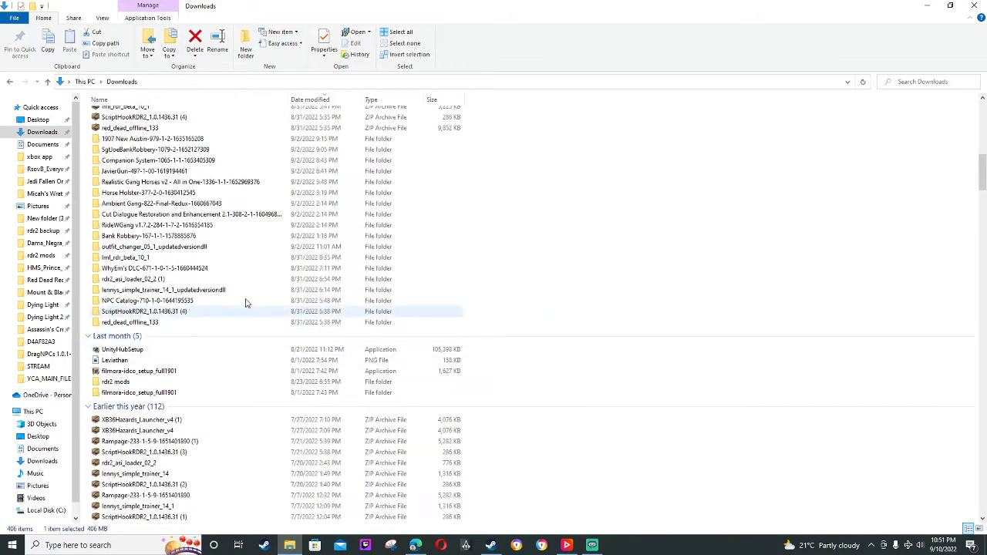
double_click(145, 260)
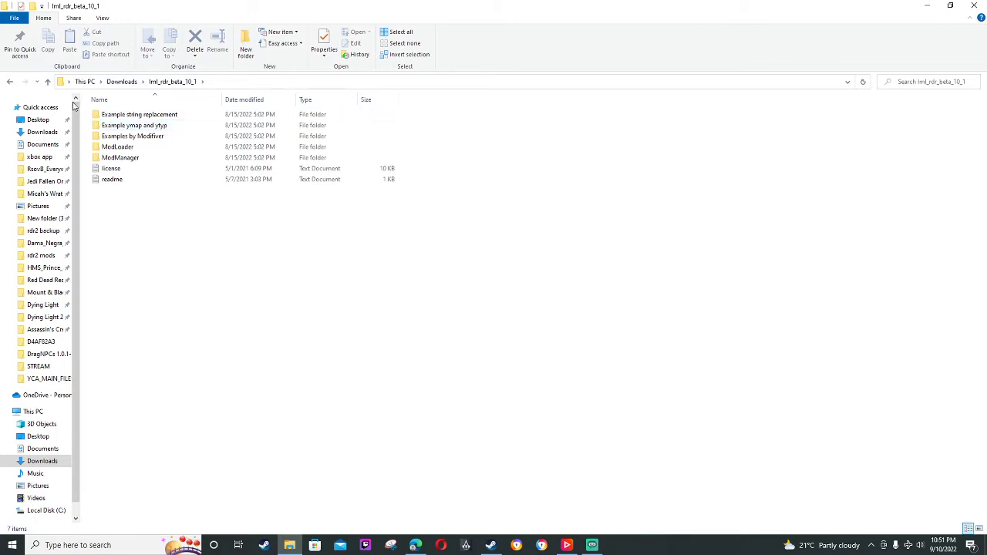
- Inside the ModLoader folder, check the lml subfolder and select every item except _PLACE ALL THIS IN THE GAME ROOT
double_click(143, 147)
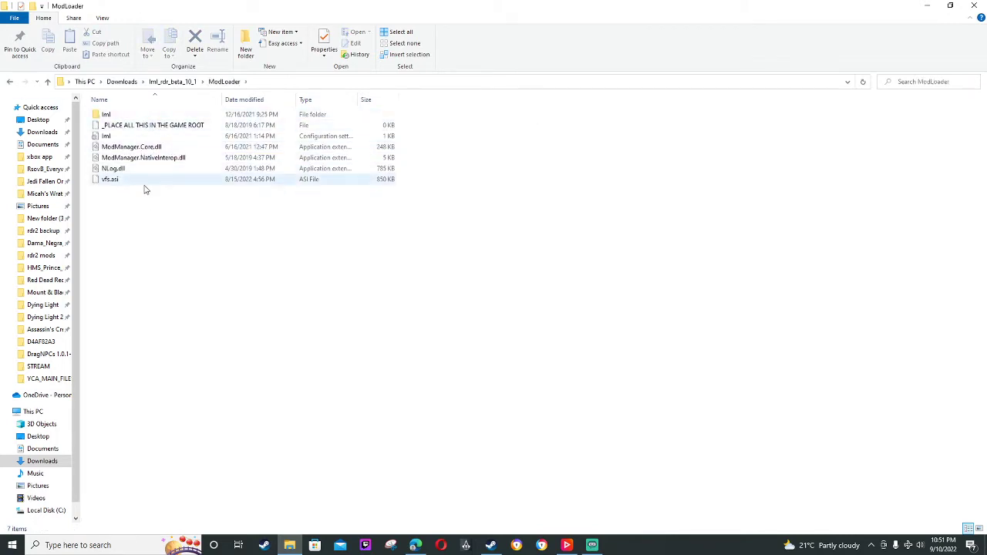
double_click(149, 115)
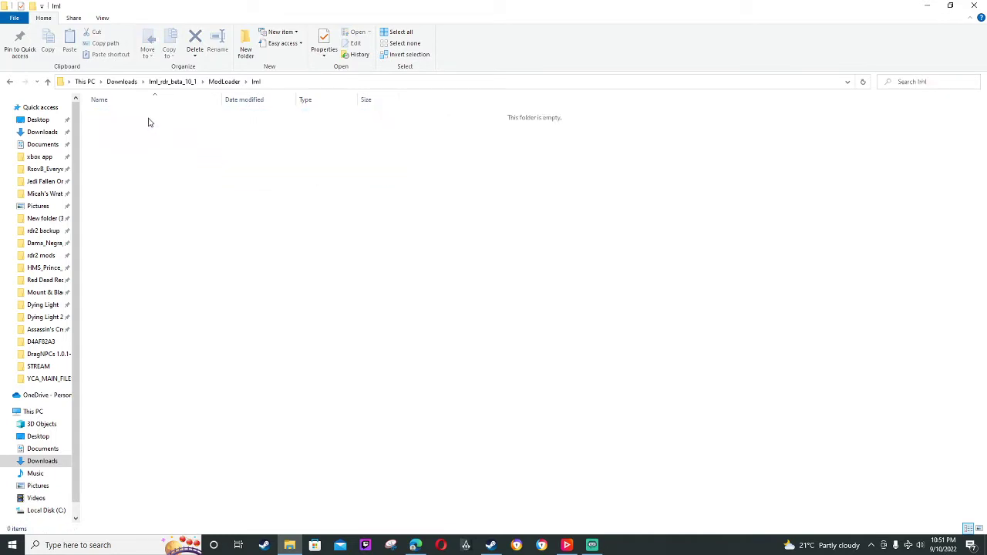
click(12, 82)
drag(153, 214, 163, 108)
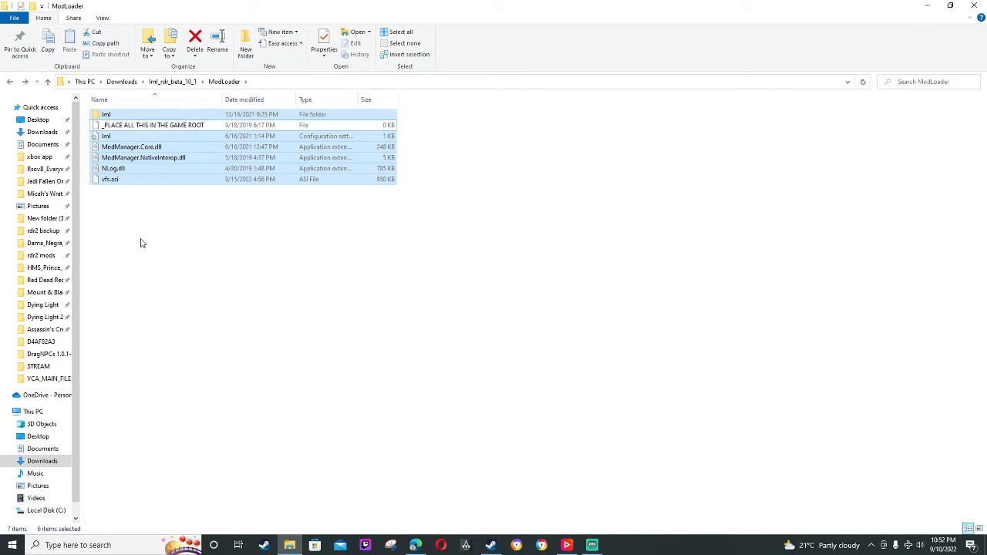
- Locate the game root folder at Local Disk (C:) > Program Files (x86) > Steam > steamapps > common > Red Dead Redemption 2
click(46, 282)
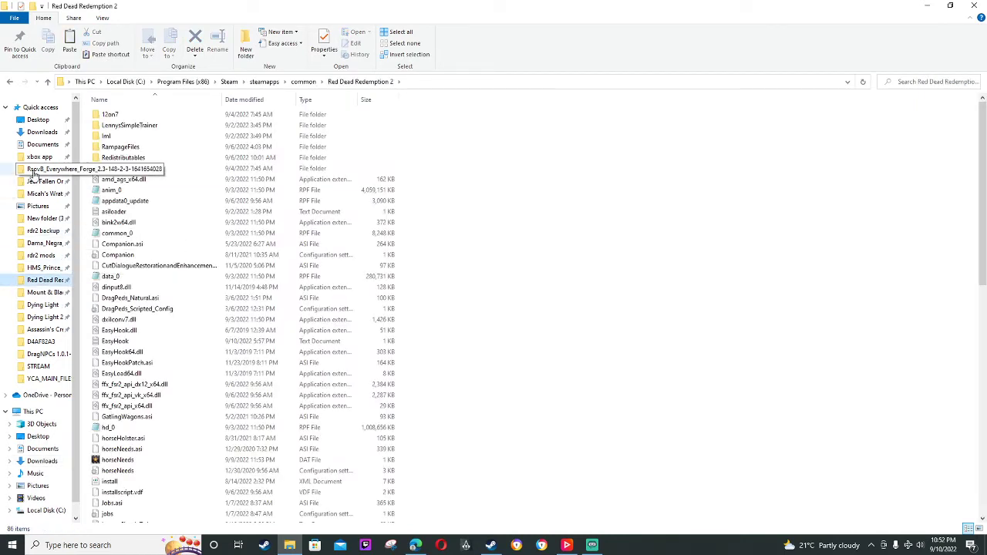
scroll(47, 284, down, 1)
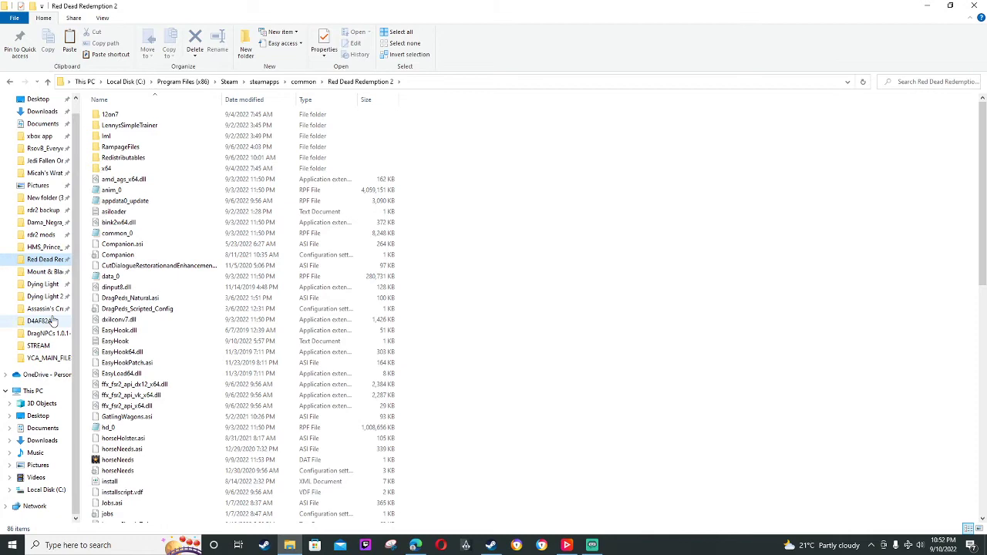
click(40, 490)
double_click(128, 169)
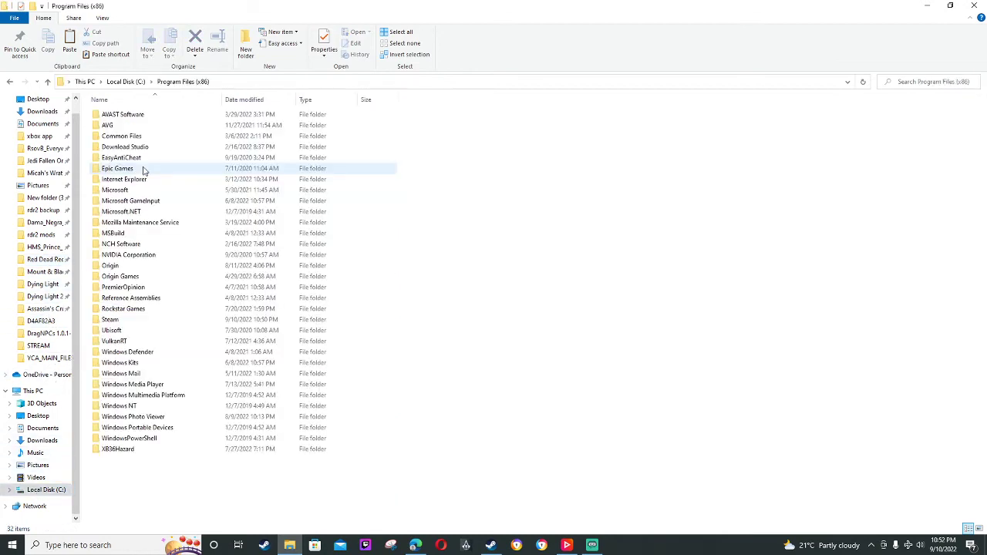
click(112, 319)
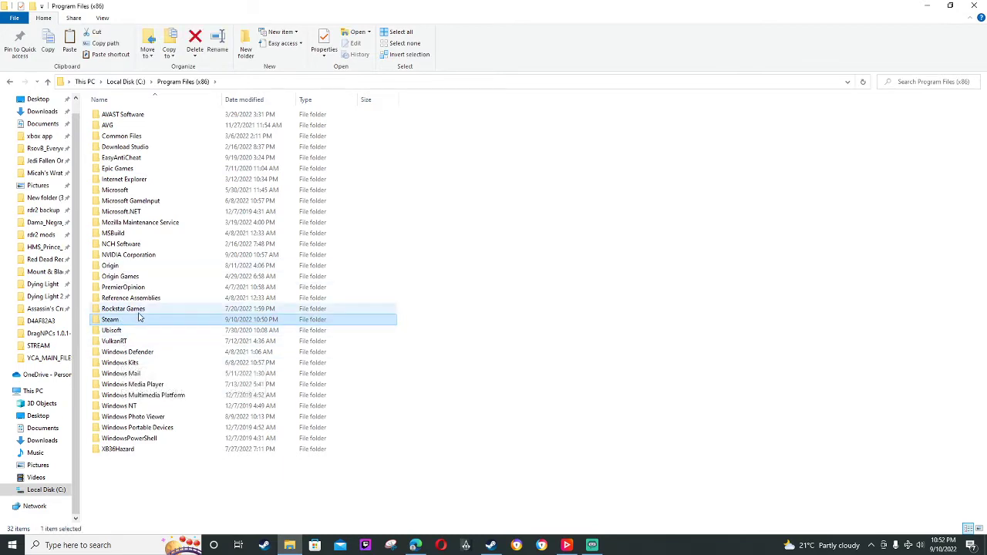
double_click(130, 321)
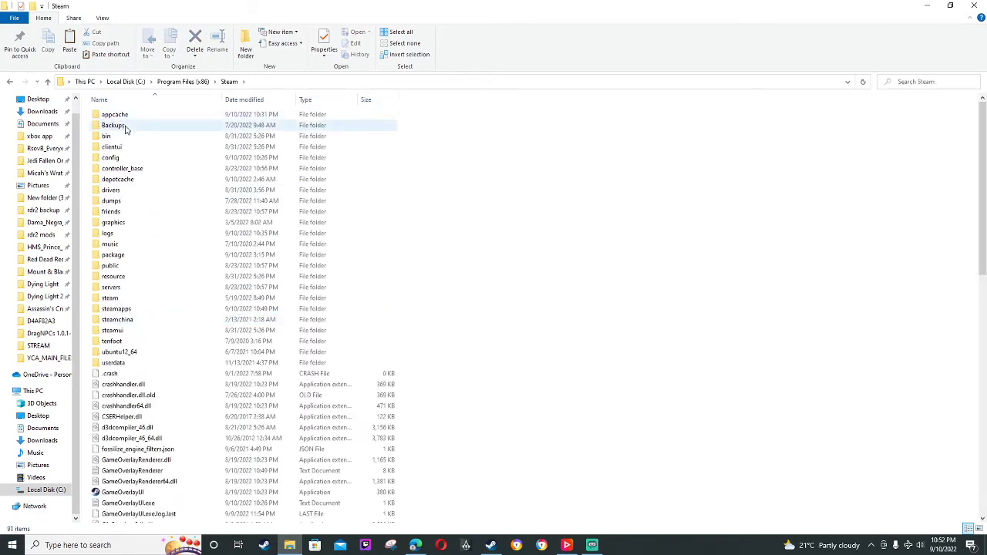
double_click(125, 309)
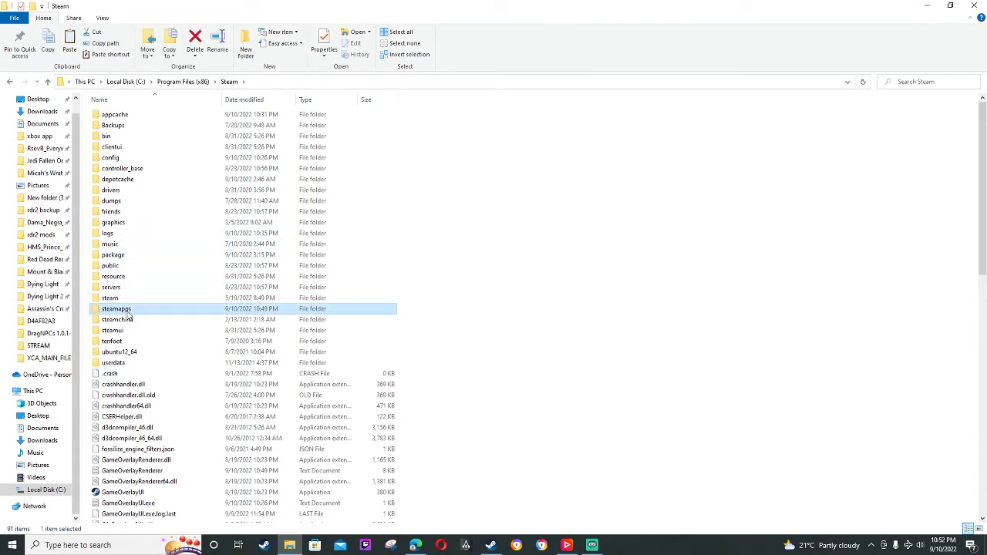
double_click(121, 116)
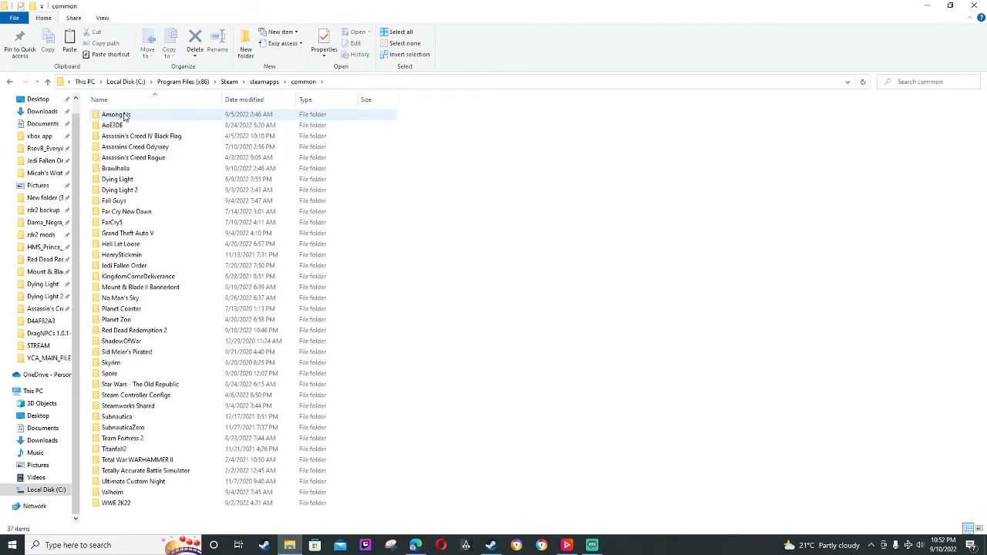
double_click(184, 332)
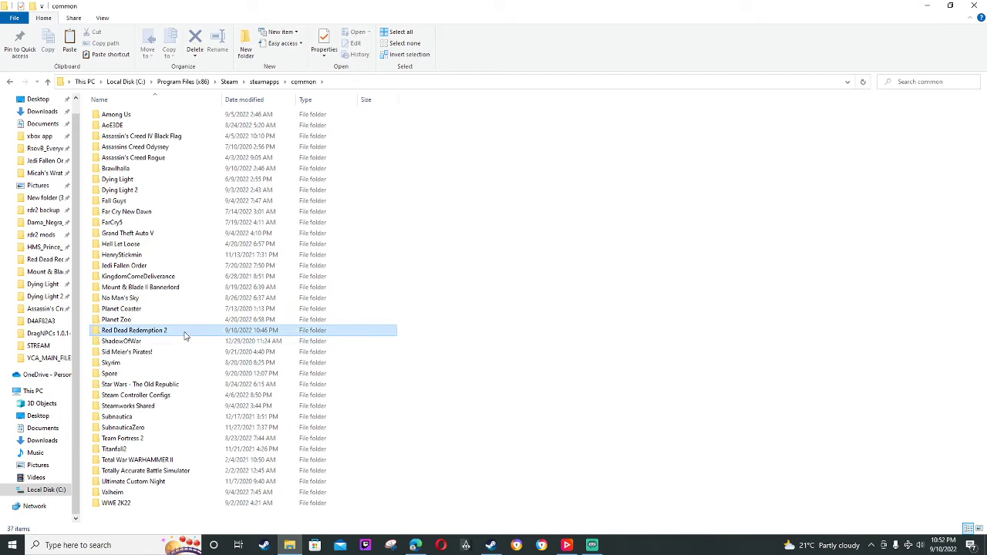
- Examine the files and folders in the Red Dead Redemption 2 root folder, reopening it from the common folder
scroll(231, 308, down, 16)
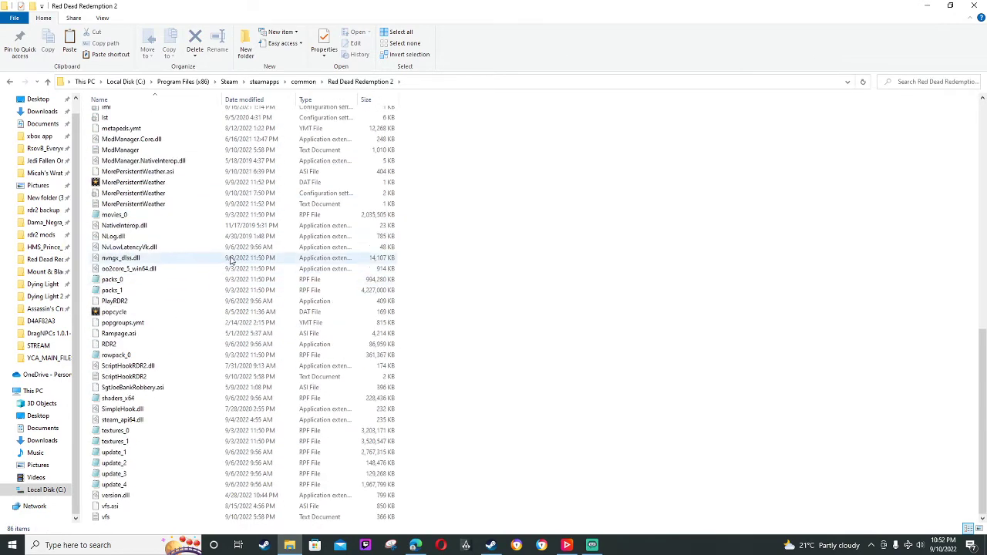
scroll(289, 193, up, 11)
scroll(289, 193, up, 5)
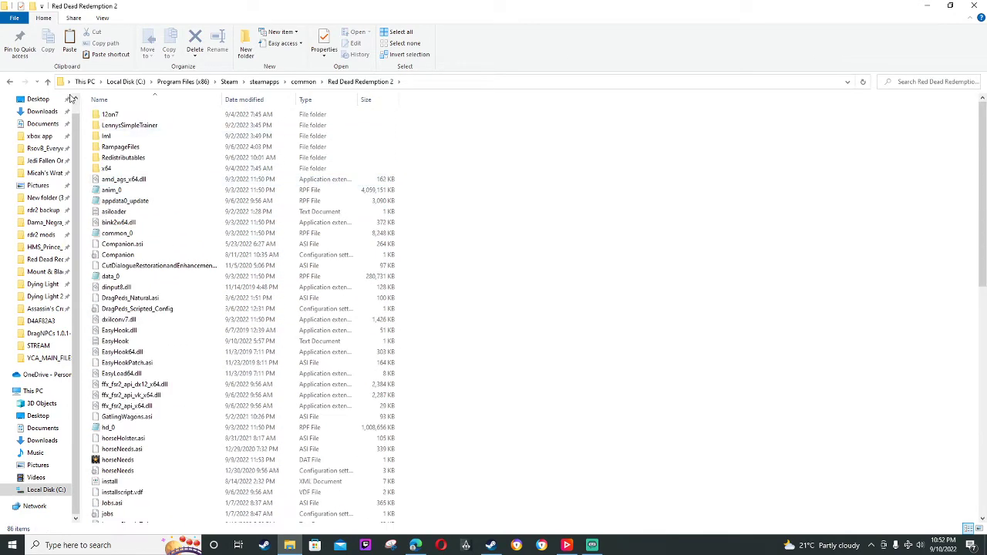
click(9, 82)
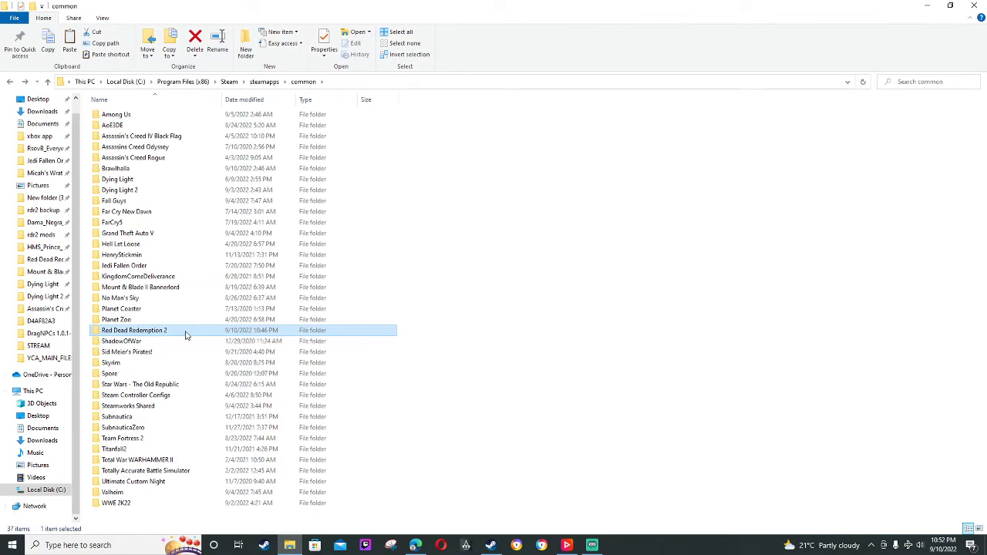
mouse_move(185, 335)
mouse_down()
mouse_move(474, 291)
mouse_move(65, 233)
mouse_move(64, 262)
mouse_move(170, 333)
mouse_up()
double_click(302, 333)
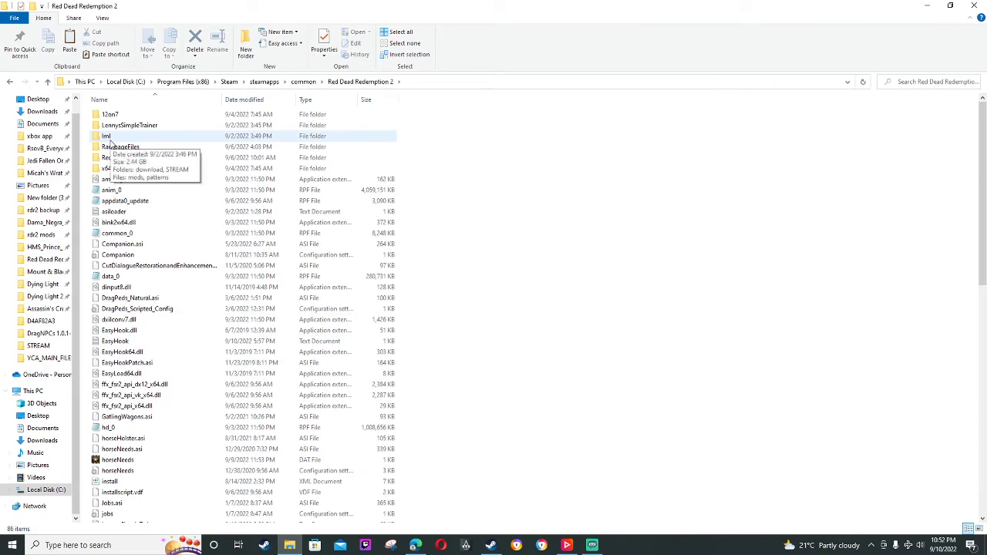
scroll(147, 293, down, 15)
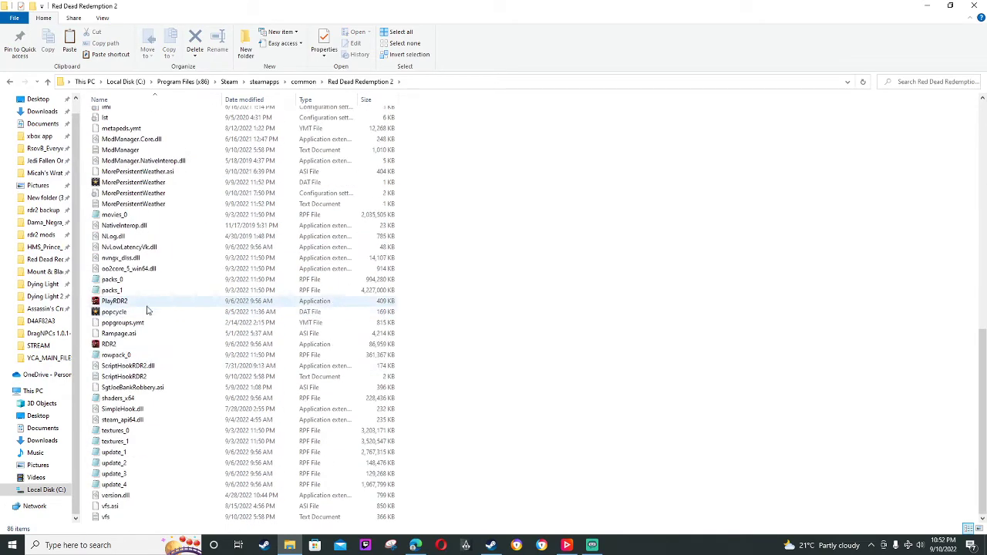
scroll(141, 308, up, 15)
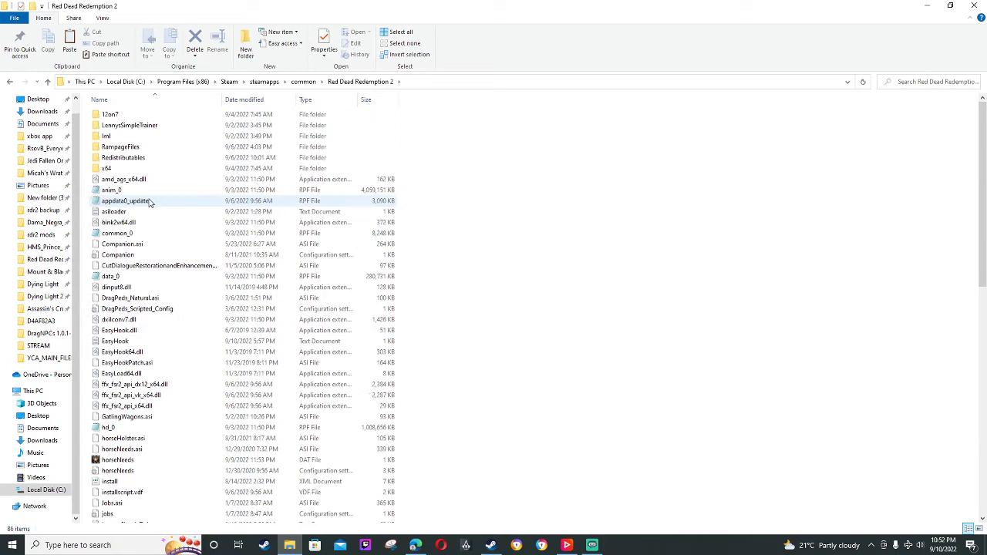
- Check the game's Redistributables folder, return to the game root, and open its lml folder
double_click(131, 159)
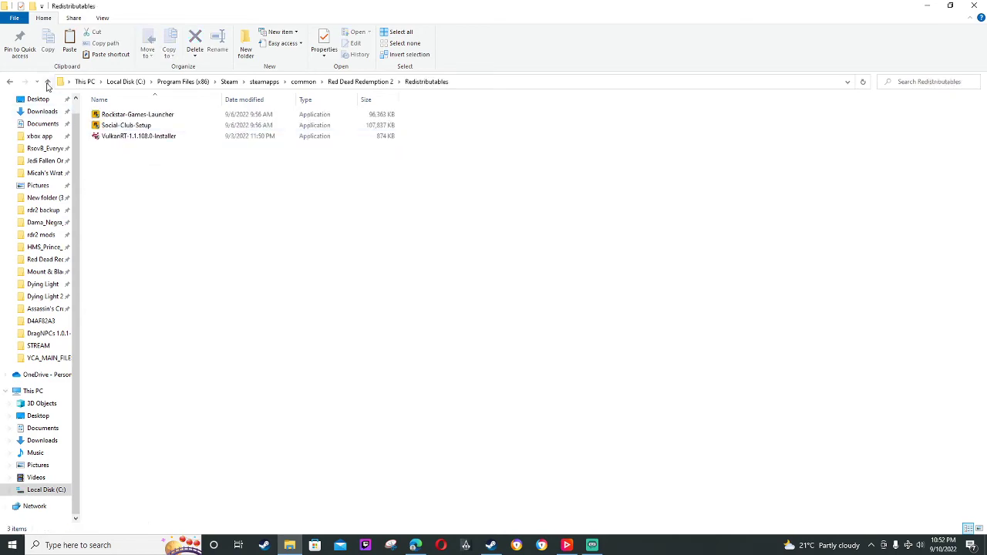
click(8, 81)
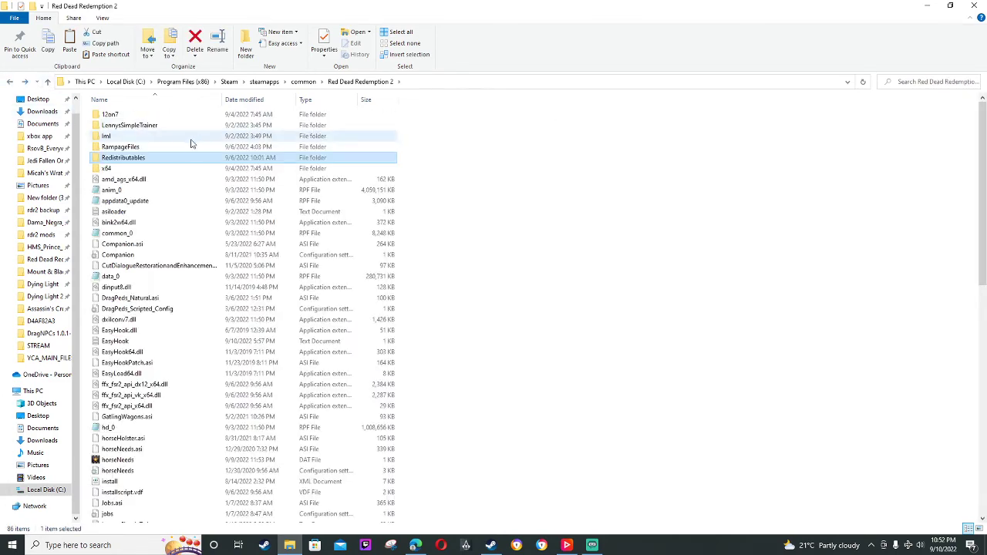
double_click(106, 137)
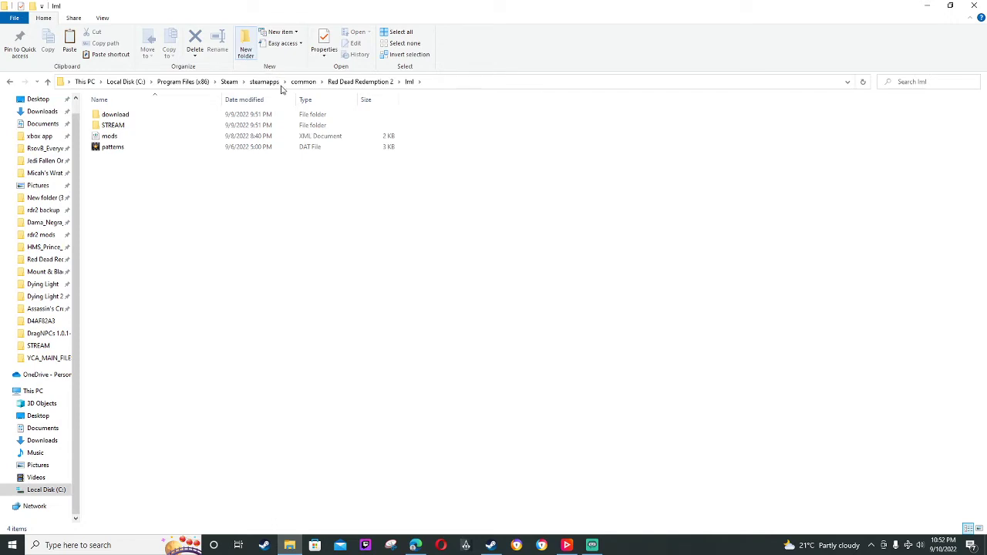
- Try to create a folder named Download inside lml, decline merging it with the existing one, and delete the new folder
key(ctrl+shift+n)
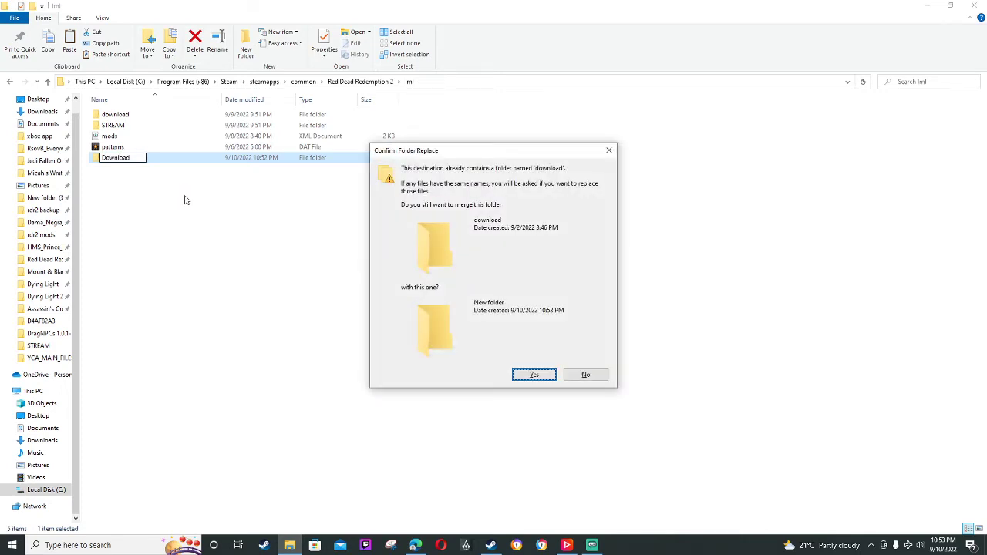
click(586, 374)
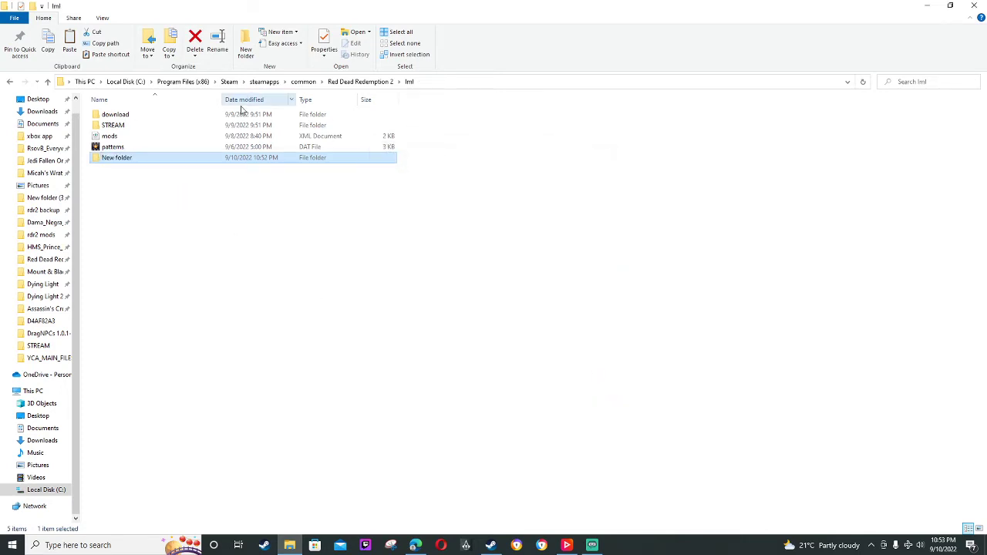
right_click(183, 162)
click(207, 350)
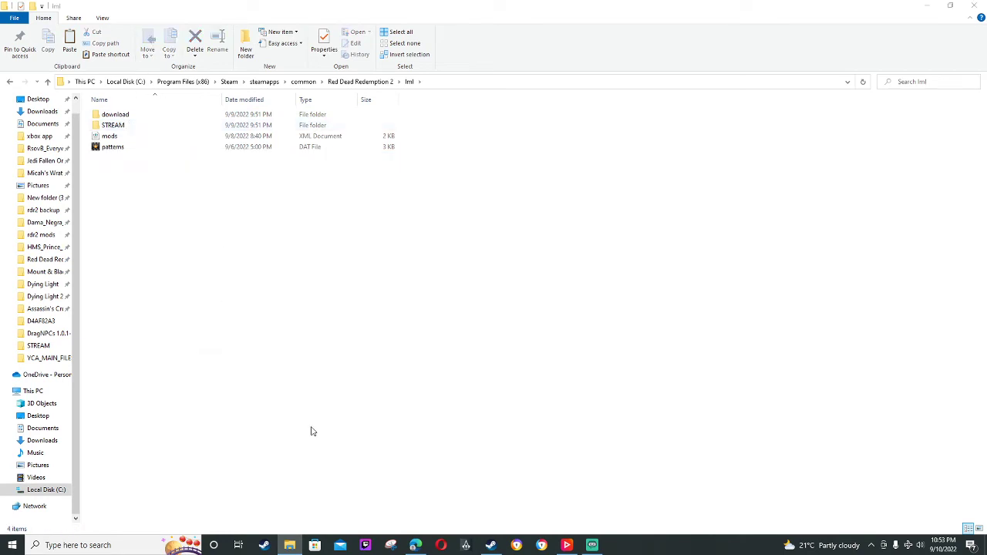
- Revisit the mod loader's web page, and review the lml download folder and its BankRobberyRequirements subfolder in File Explorer
click(415, 545)
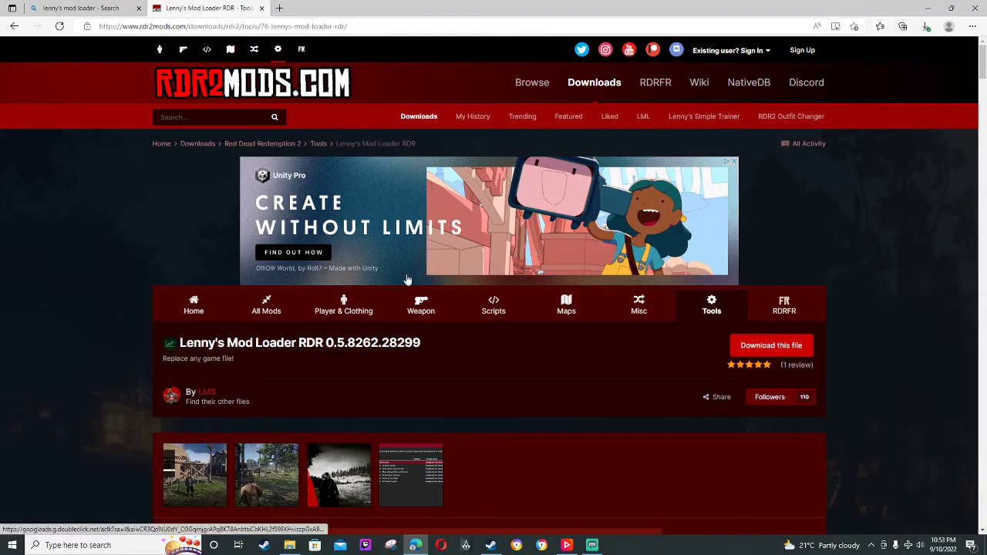
click(290, 545)
double_click(144, 115)
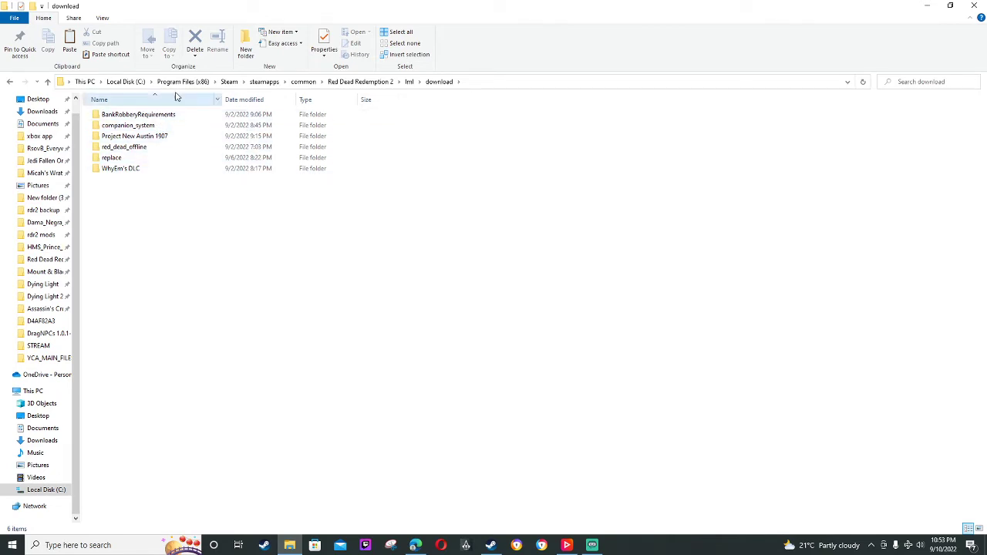
double_click(171, 118)
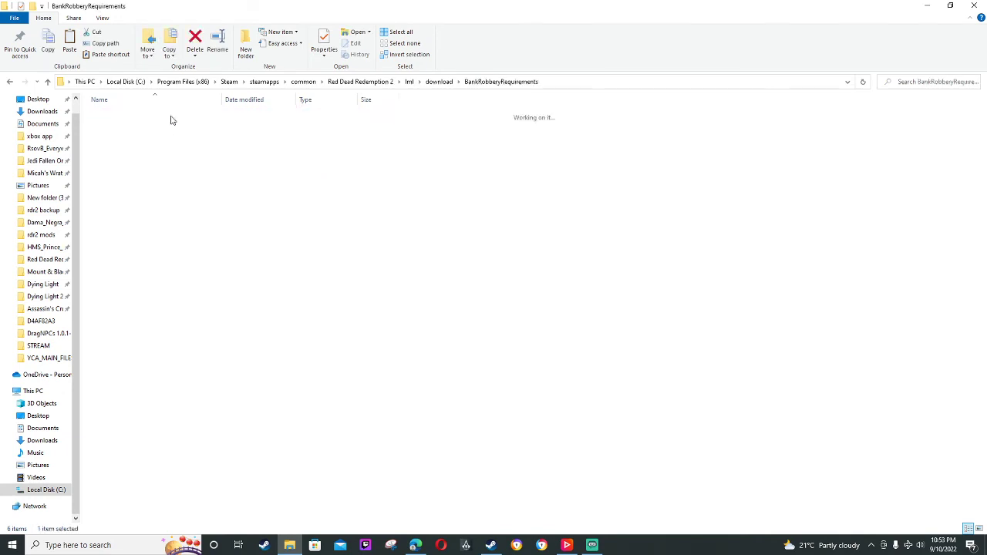
click(9, 82)
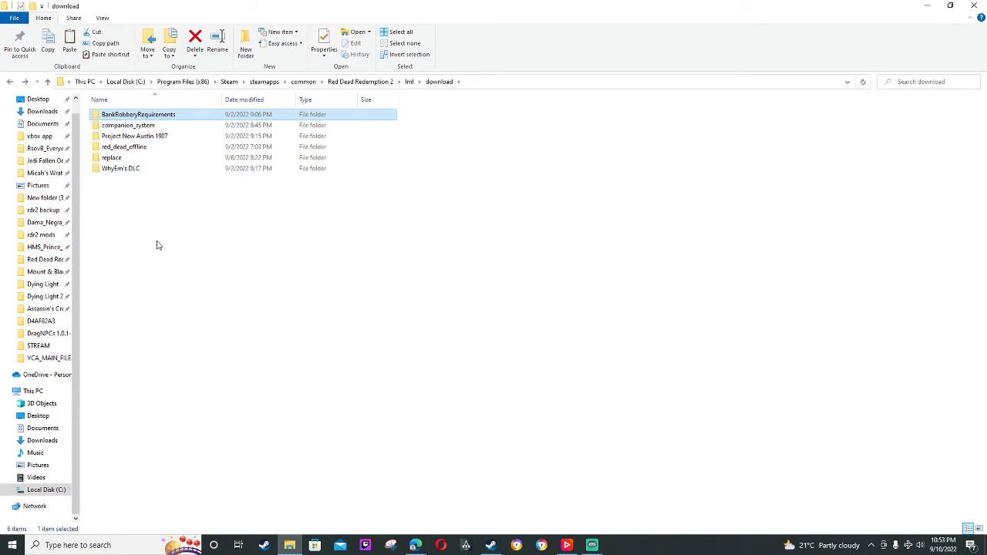
click(9, 82)
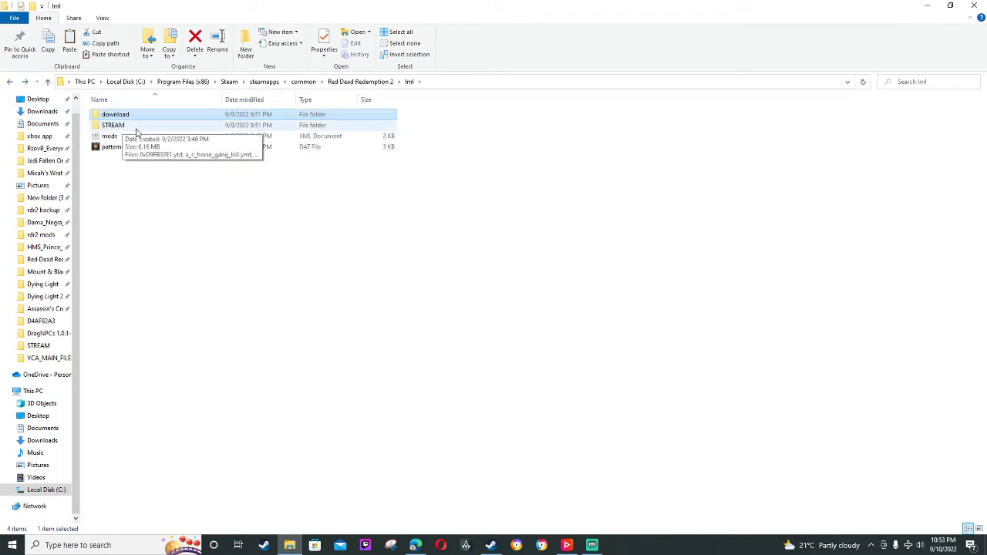
- Open the STREAM folder inside lml and review the mod files stored there
click(135, 128)
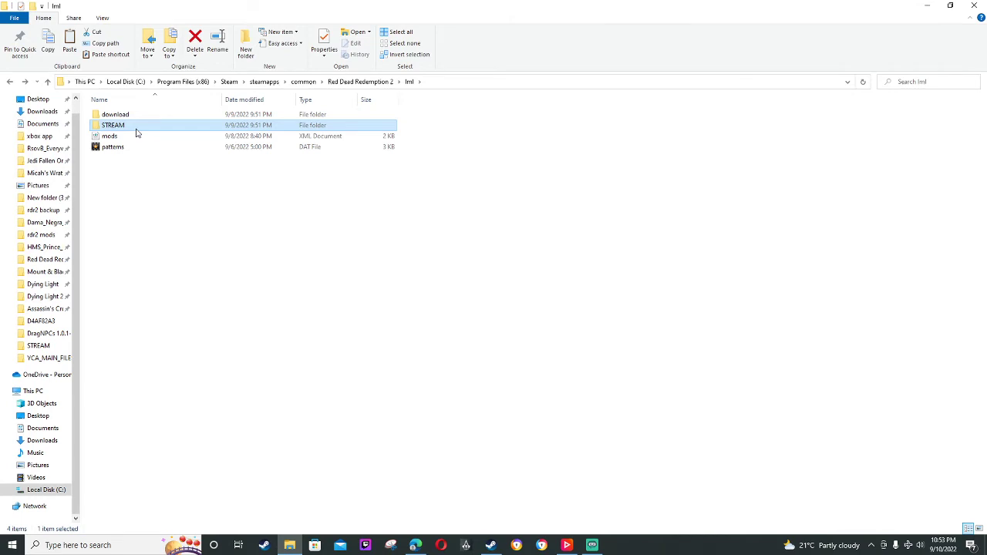
double_click(136, 133)
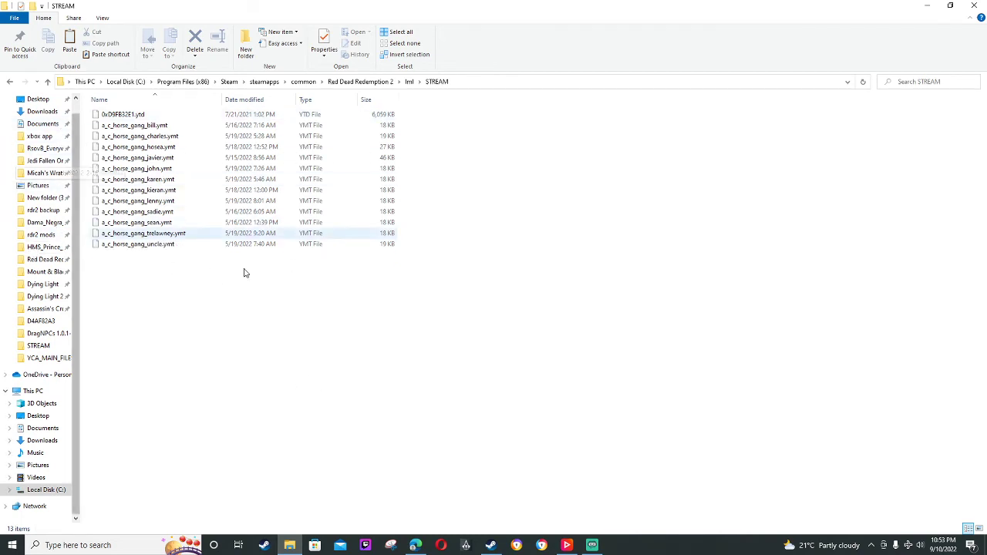
drag(149, 284, 243, 292)
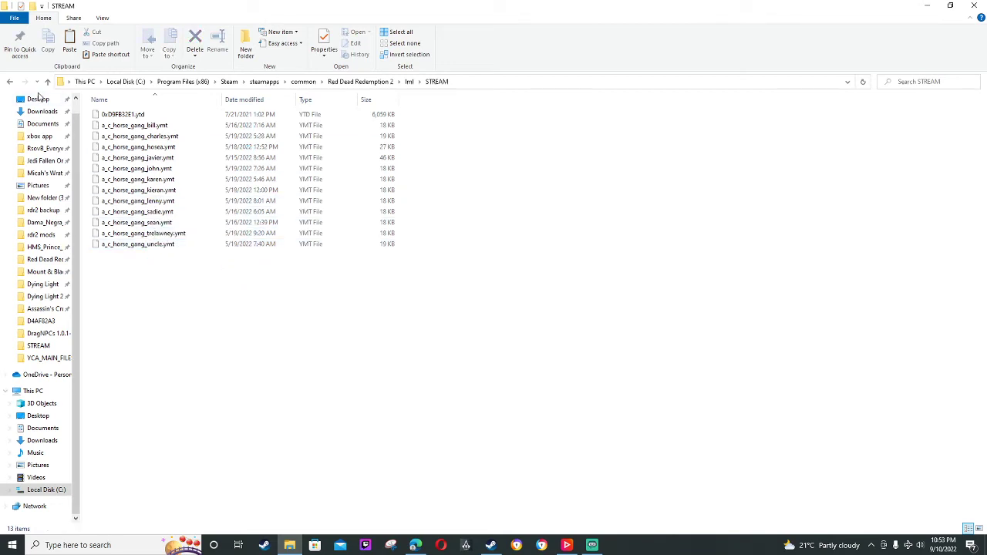
- Leave the STREAM folder, go to Downloads, and open the extracted lennys_simple_trainer_14_1_updatedversiondll folder
click(10, 84)
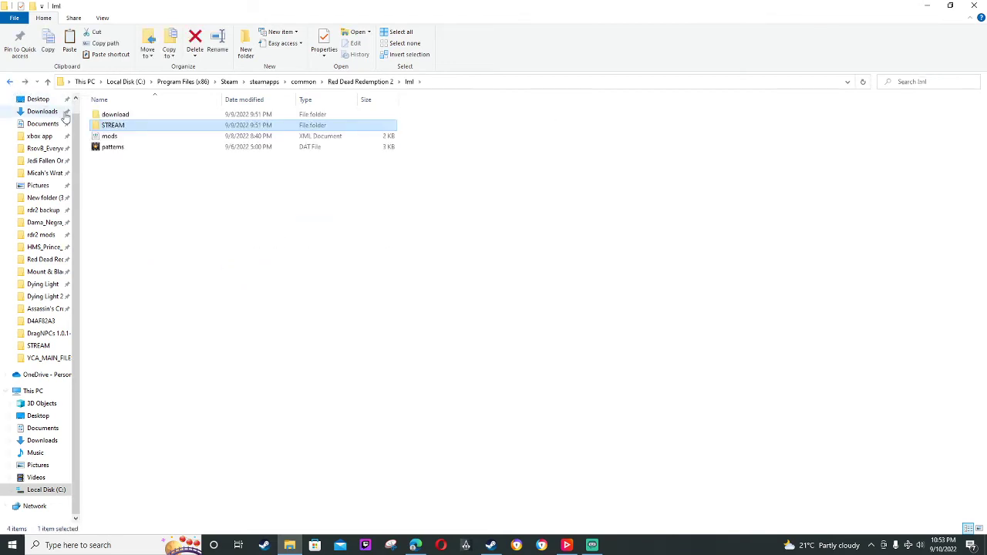
click(10, 81)
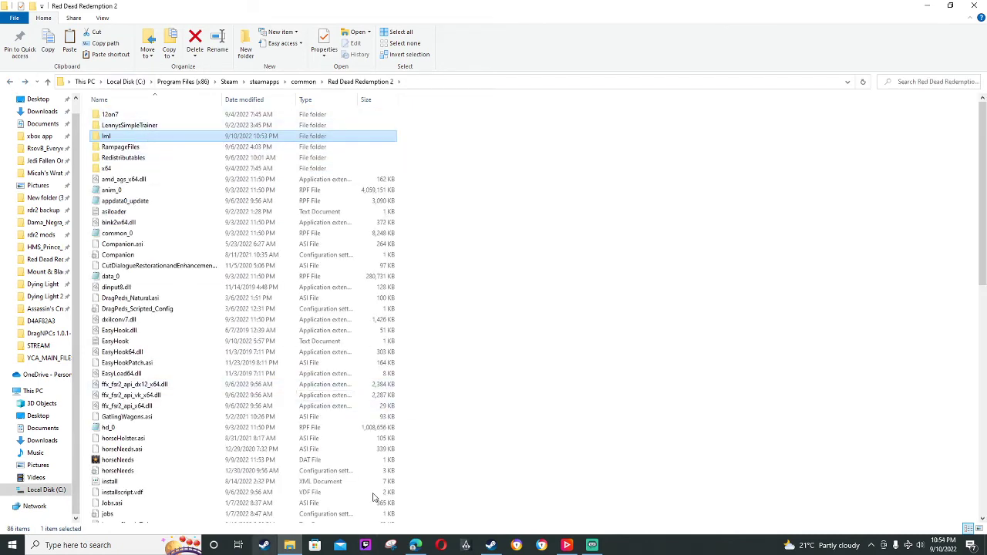
click(43, 112)
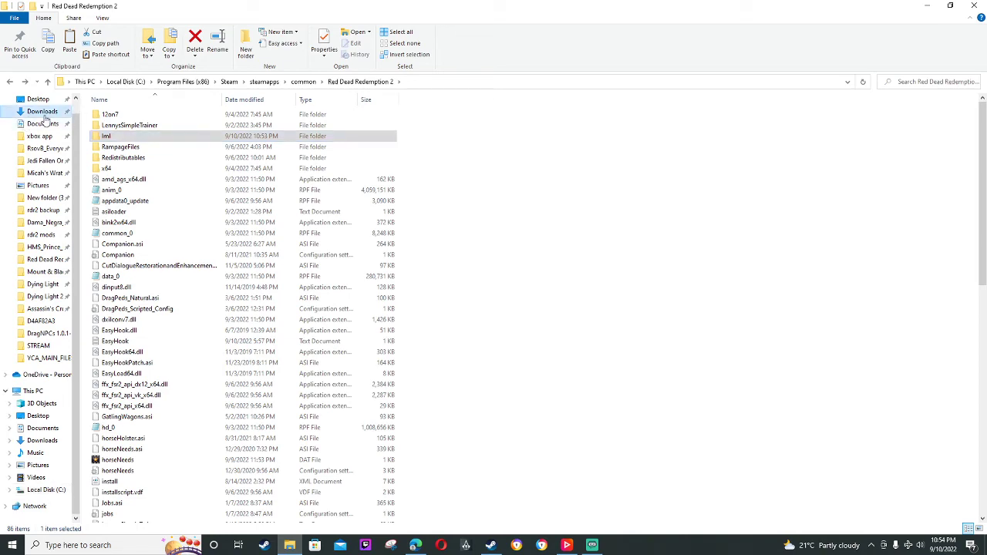
scroll(301, 254, down, 4)
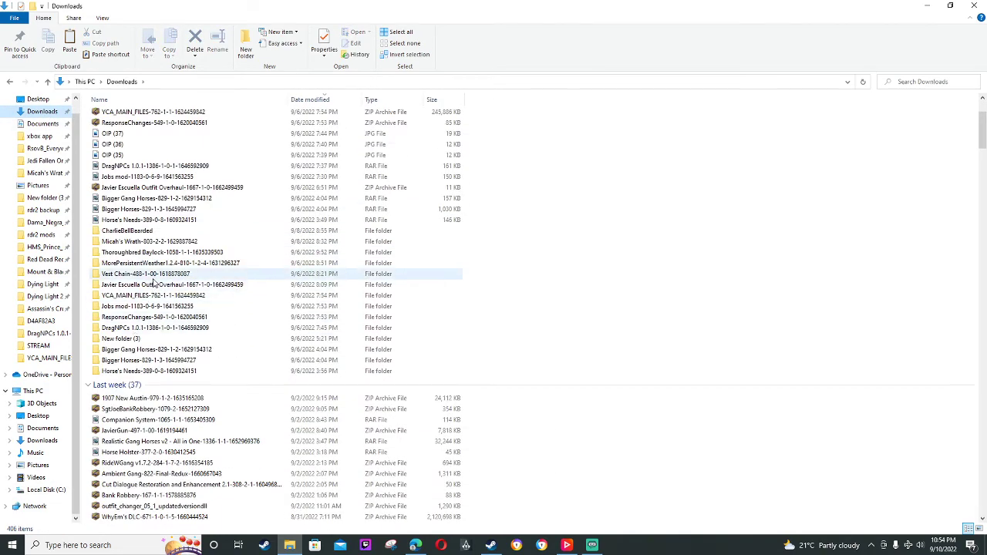
scroll(208, 324, down, 4)
scroll(208, 323, down, 4)
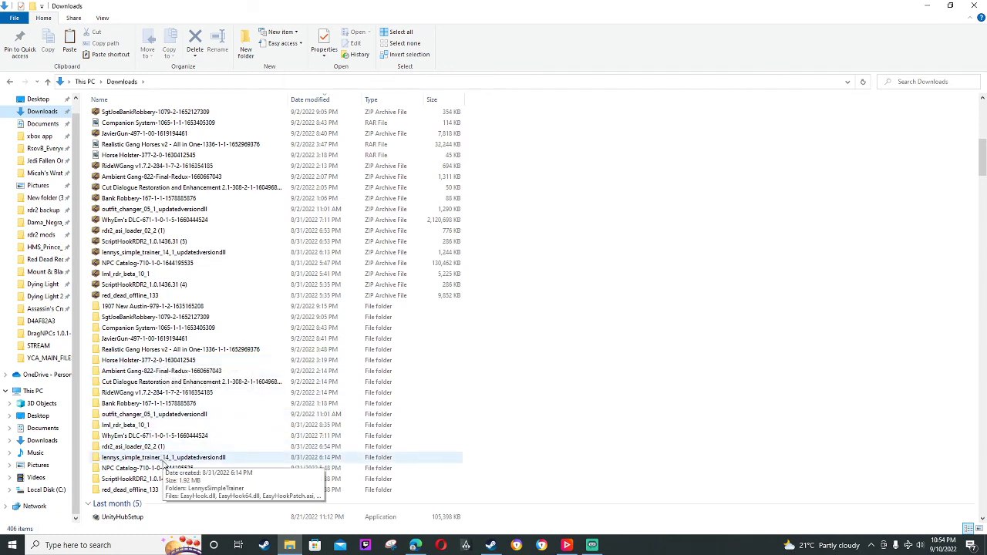
double_click(182, 458)
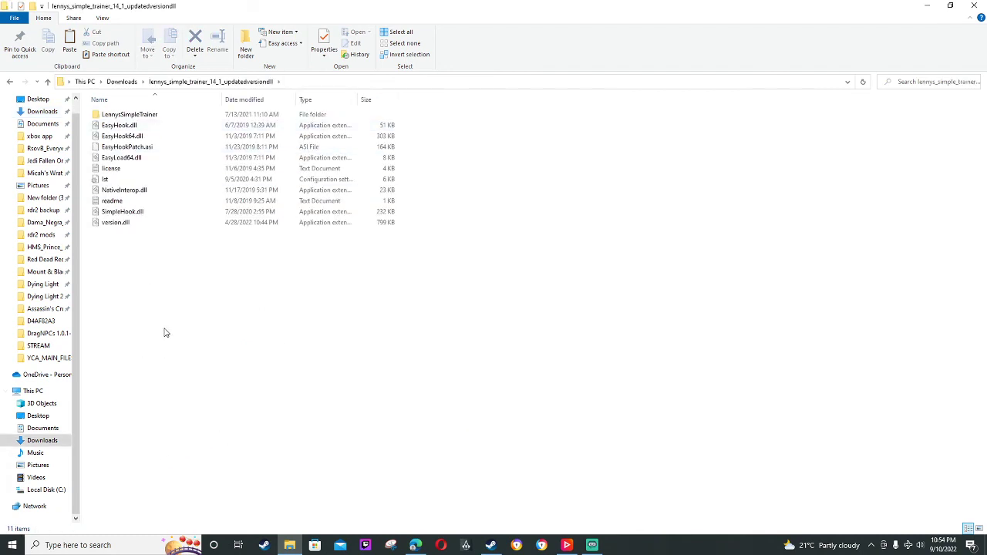
- Select all the trainer's files and its subfolder except readme, and clear the selection
drag(163, 250, 93, 109)
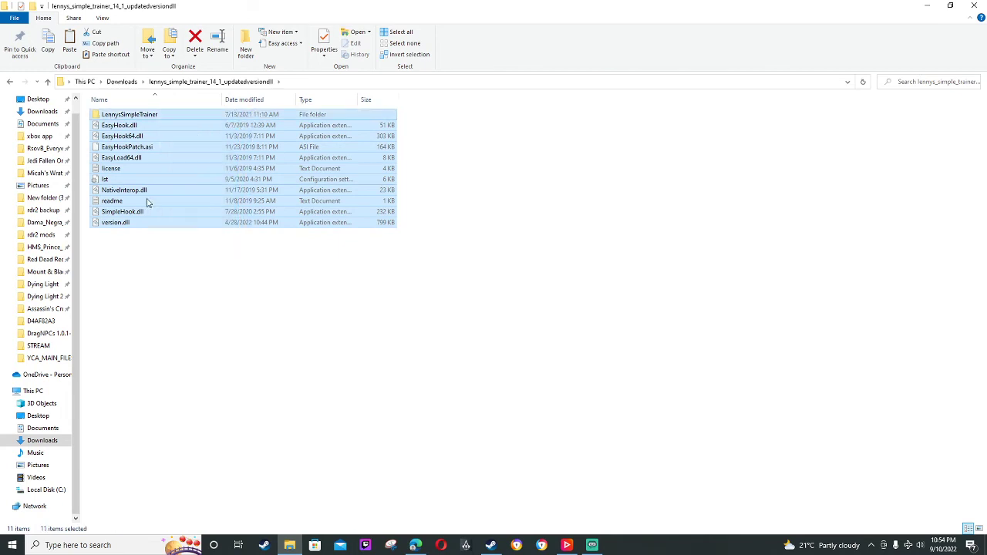
ctrl+click(112, 202)
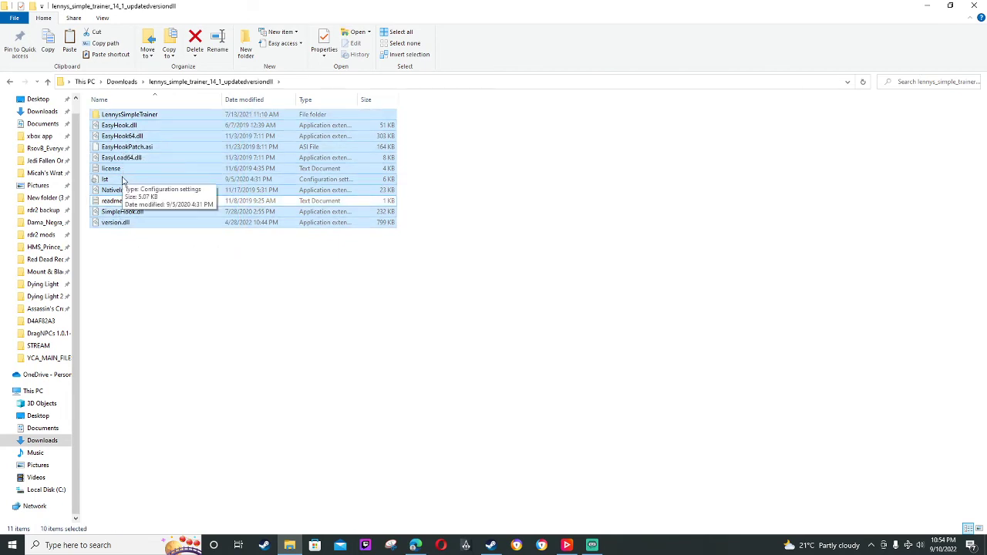
click(242, 342)
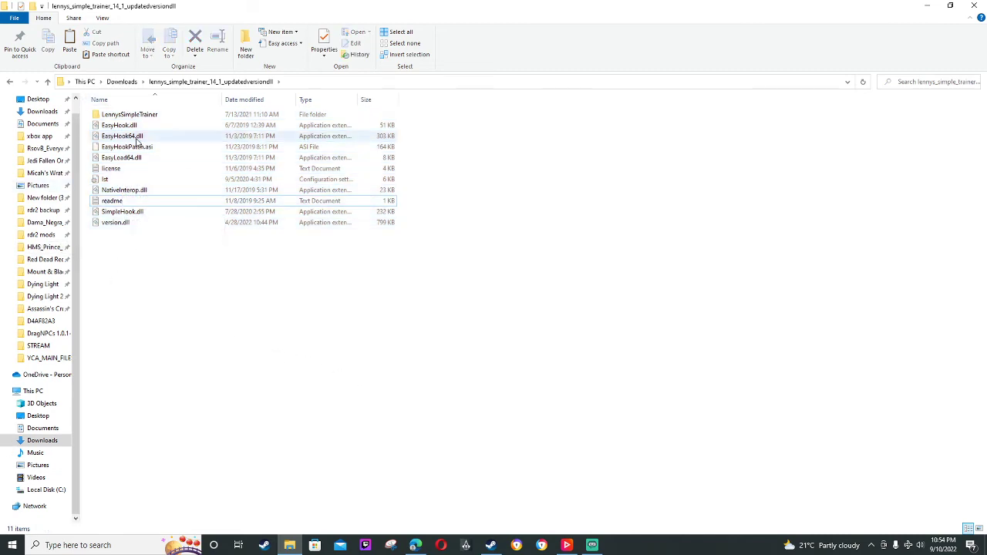
- Check the contents of the trainer's LennysSimpleTrainer subfolder and return to Downloads
double_click(137, 115)
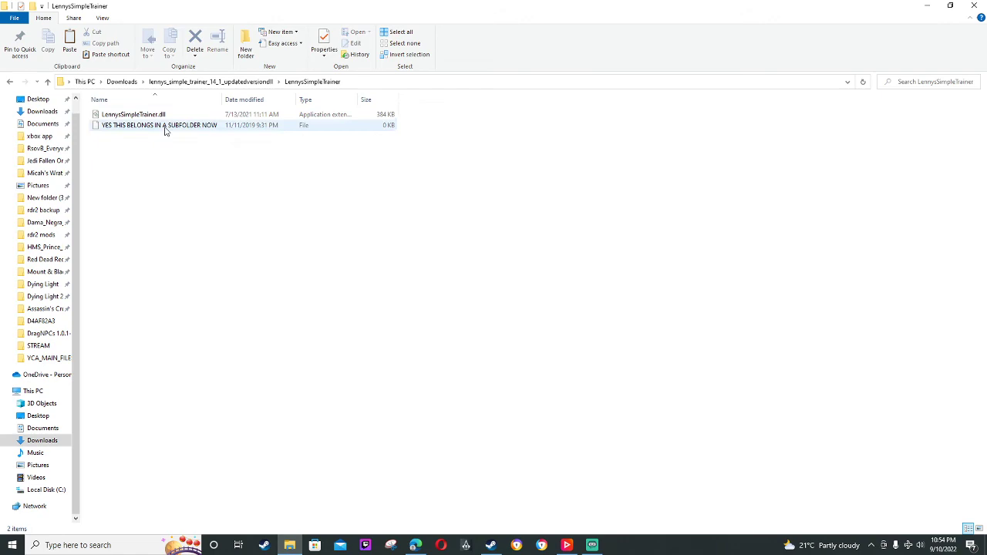
click(11, 82)
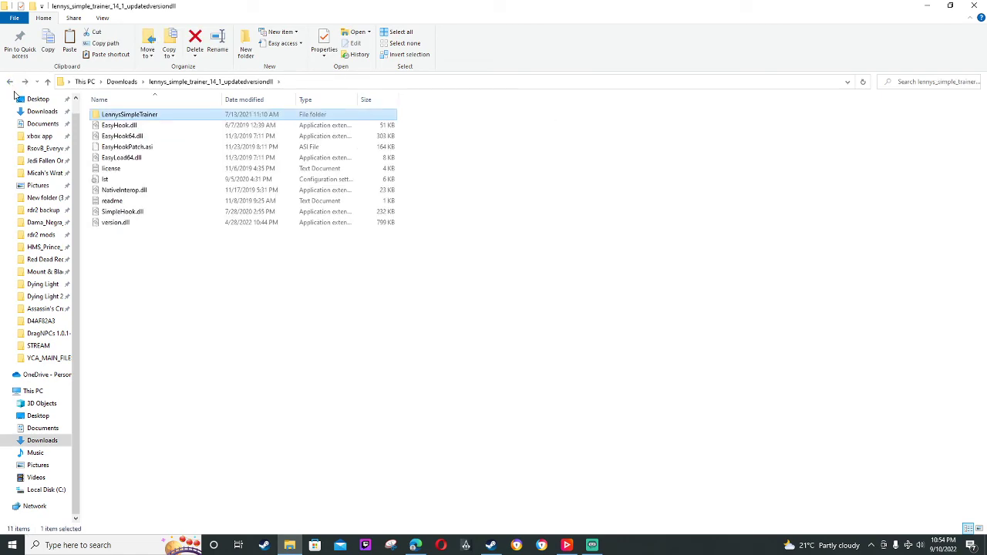
click(10, 82)
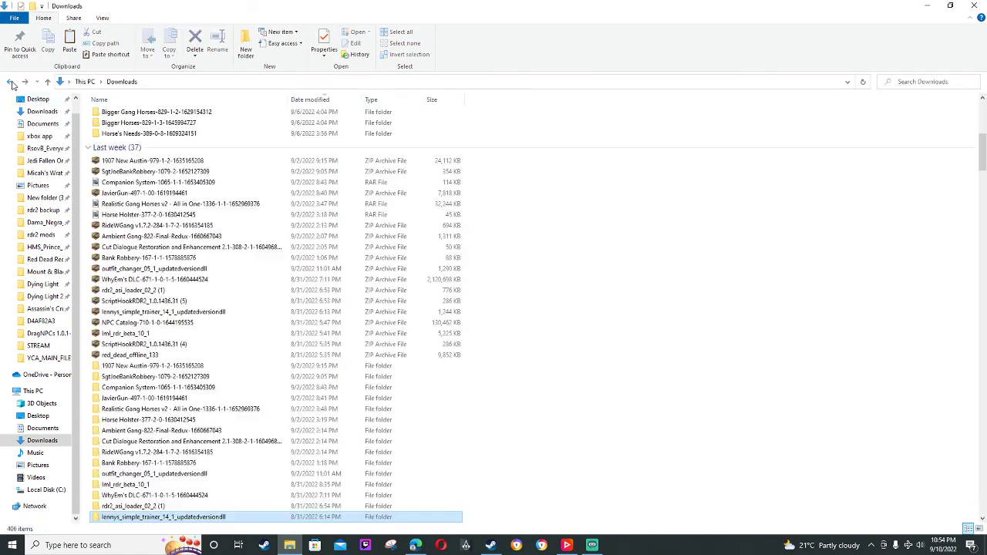
- Open the Red Dead Redemption 2 game folder and look through its files for the installed trainer
click(46, 261)
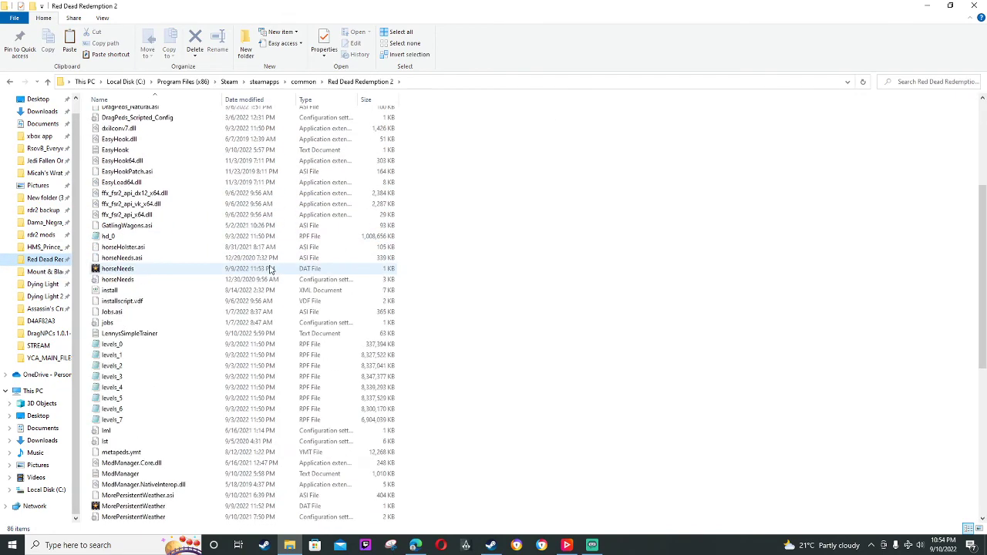
scroll(266, 270, down, 9)
scroll(255, 273, up, 12)
scroll(248, 340, up, 3)
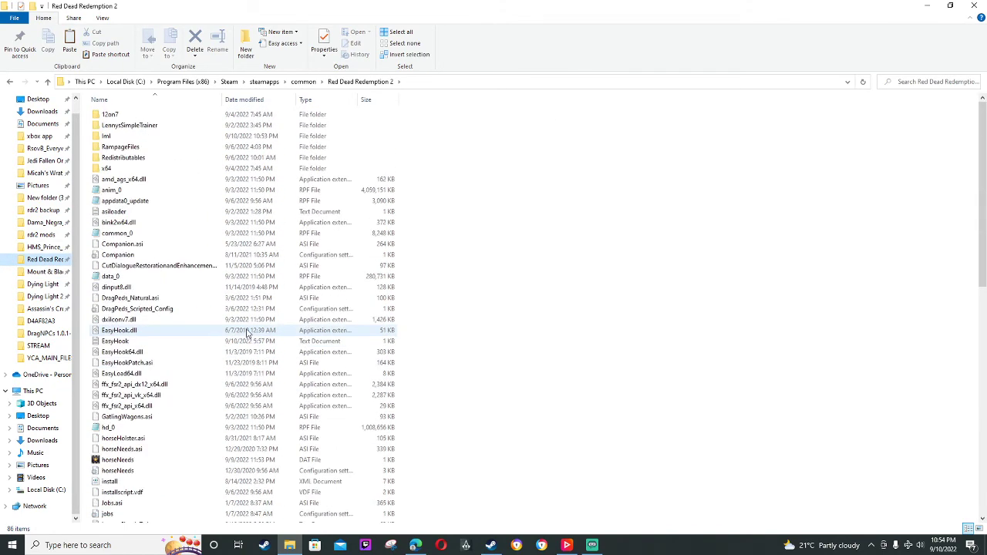
- Open the lml folder in the game root, review its download subfolder, and return to lml
click(127, 137)
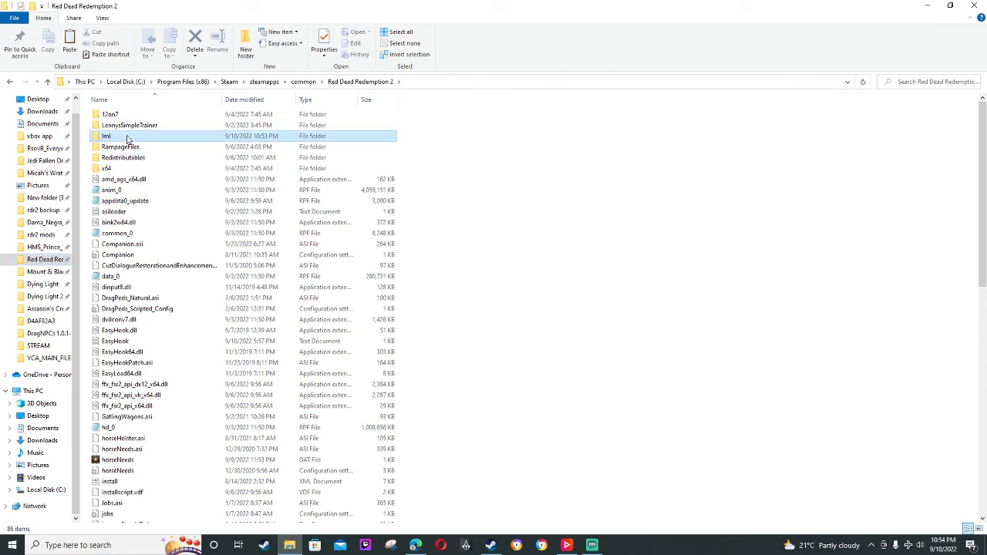
double_click(127, 136)
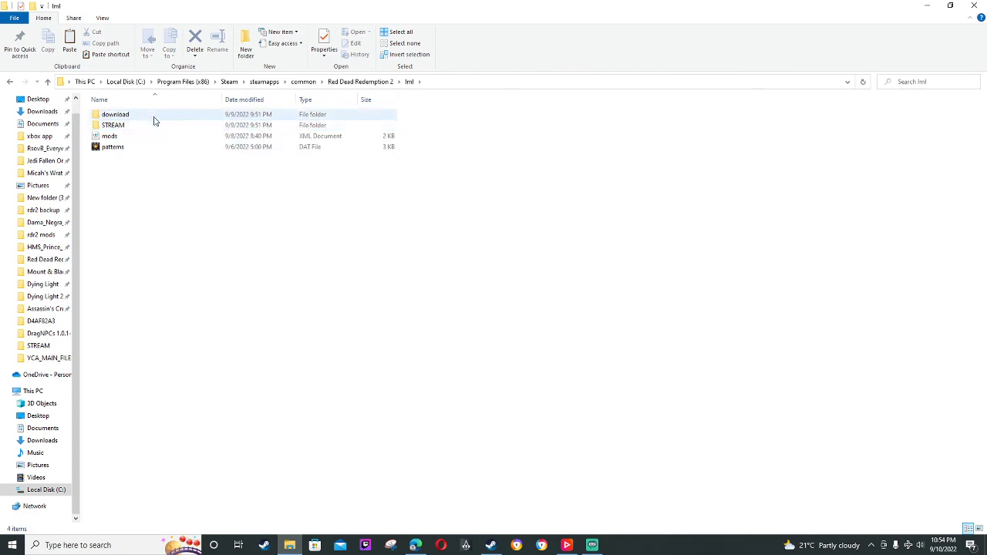
double_click(154, 121)
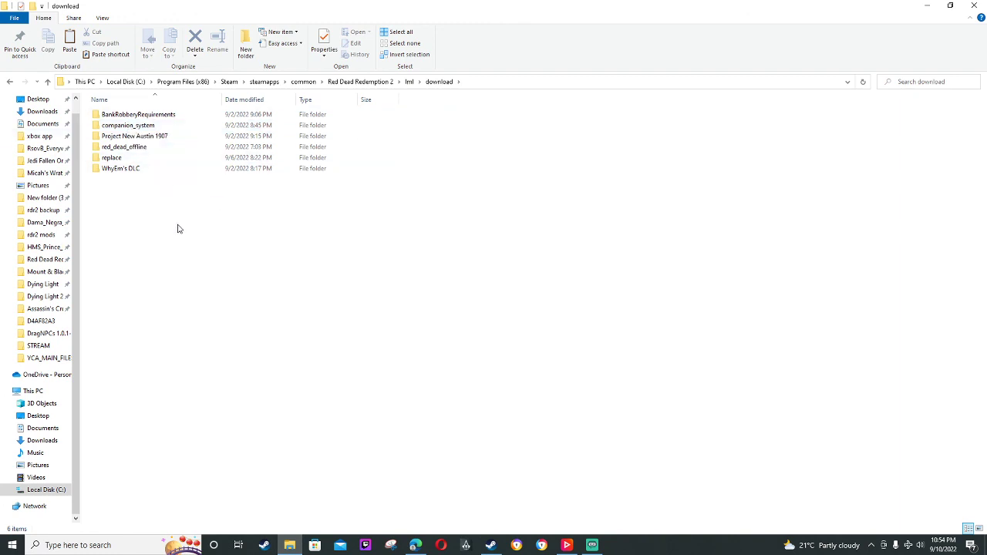
click(9, 81)
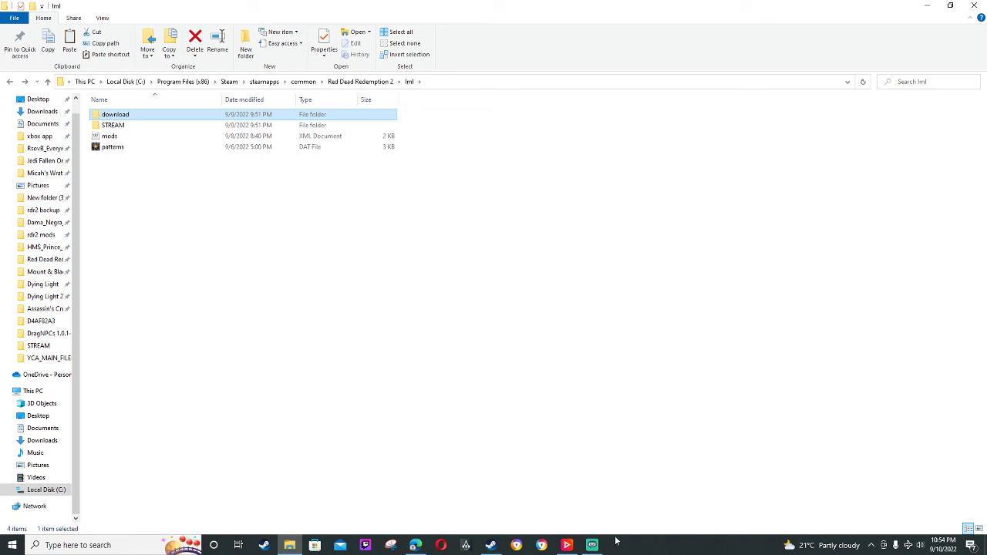
click(592, 545)
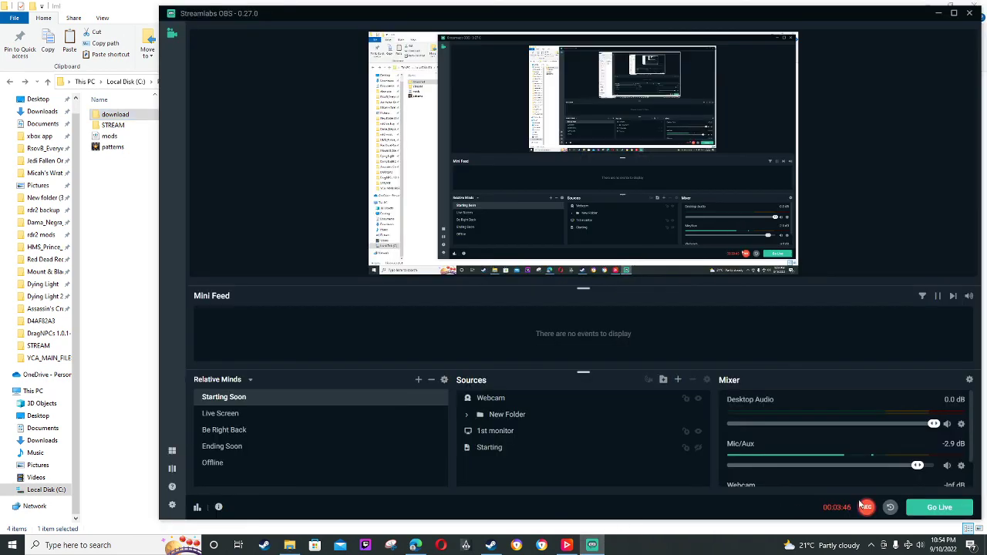